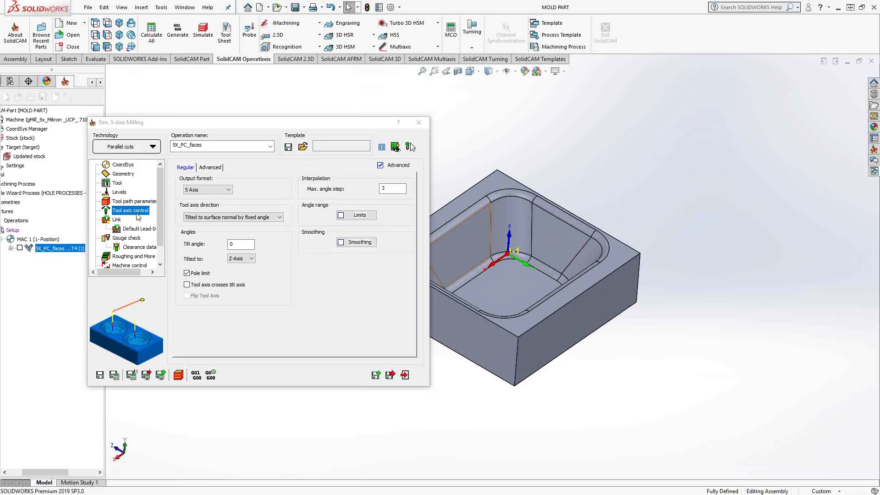
# - Show the Geometry page of the 5X_PC_faces operation with its 'faces' drive surface
pyautogui.click(122, 175)
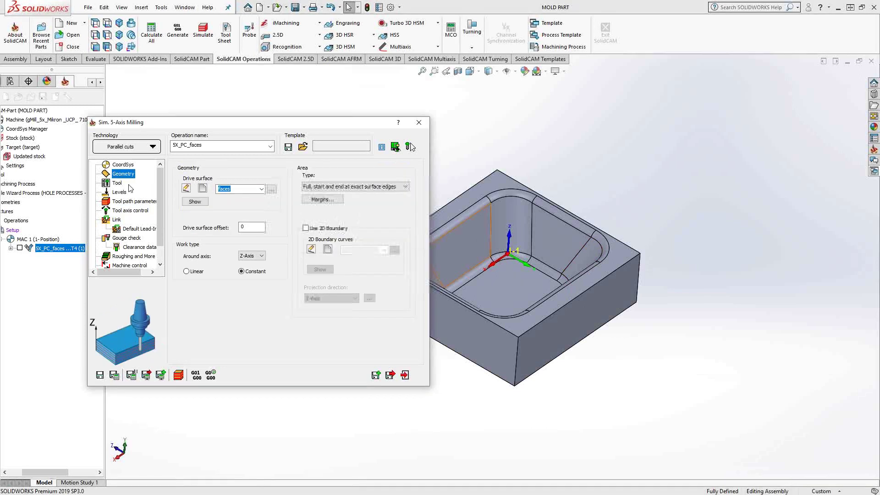
pyautogui.click(186, 189)
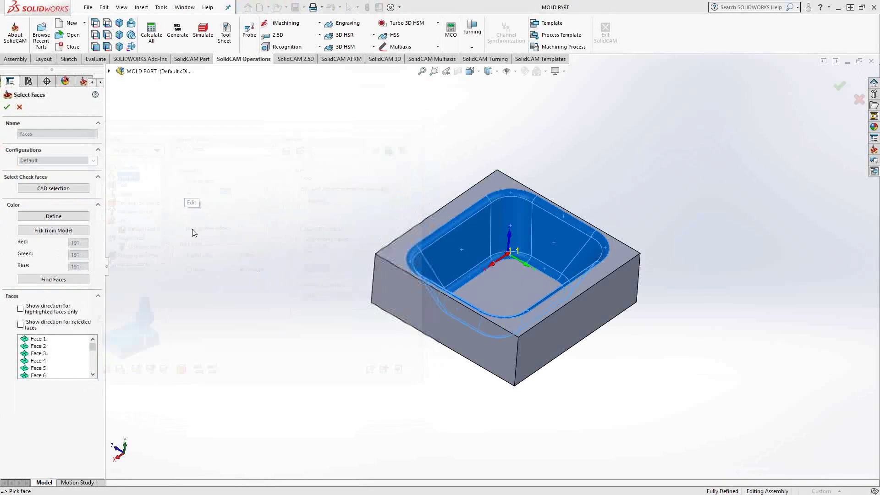
pyautogui.click(21, 325)
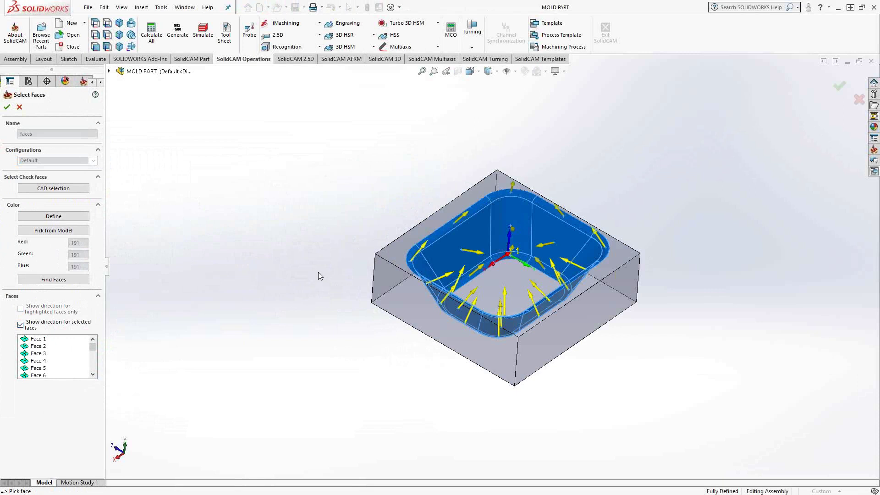
pyautogui.moveTo(463, 259)
pyautogui.mouseDown(button='middle')
pyautogui.moveTo(467, 249)
pyautogui.moveTo(473, 266)
pyautogui.mouseUp(button='middle')
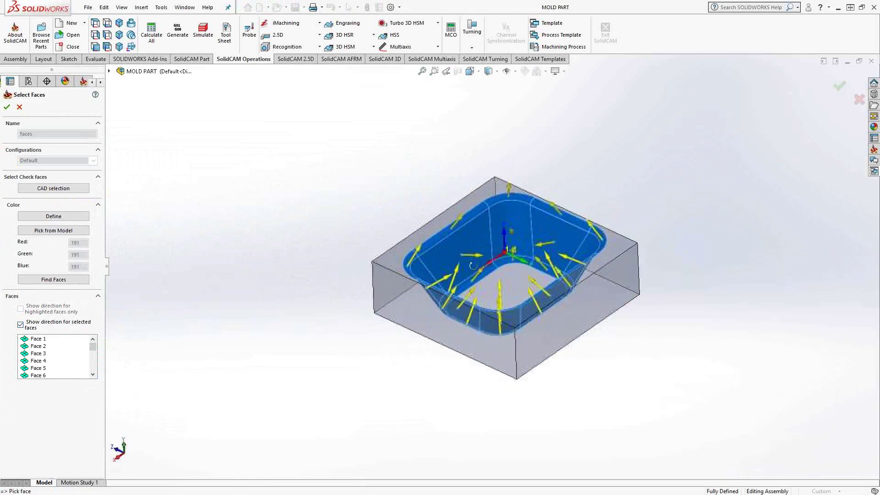
pyautogui.scroll(-4, 452, 268)
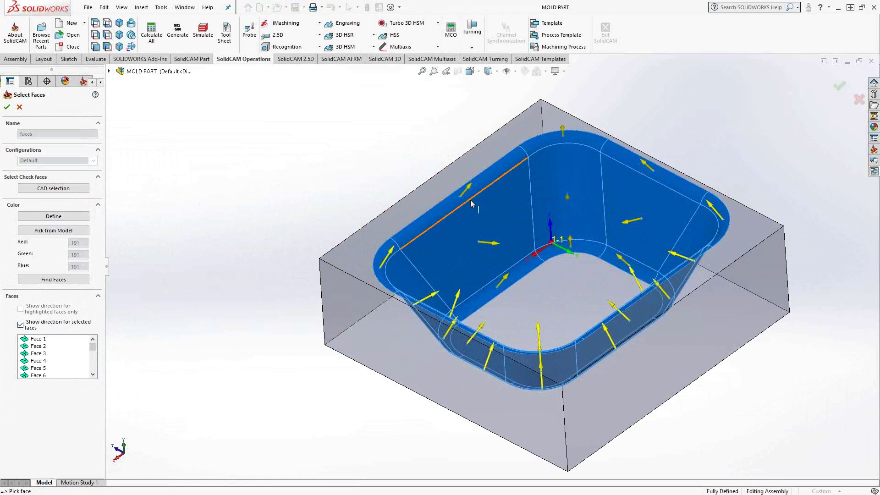
pyautogui.scroll(-5, 470, 200)
pyautogui.moveTo(471, 201)
pyautogui.mouseDown(button='middle')
pyautogui.moveTo(516, 136)
pyautogui.moveTo(480, 216)
pyautogui.mouseUp(button='middle')
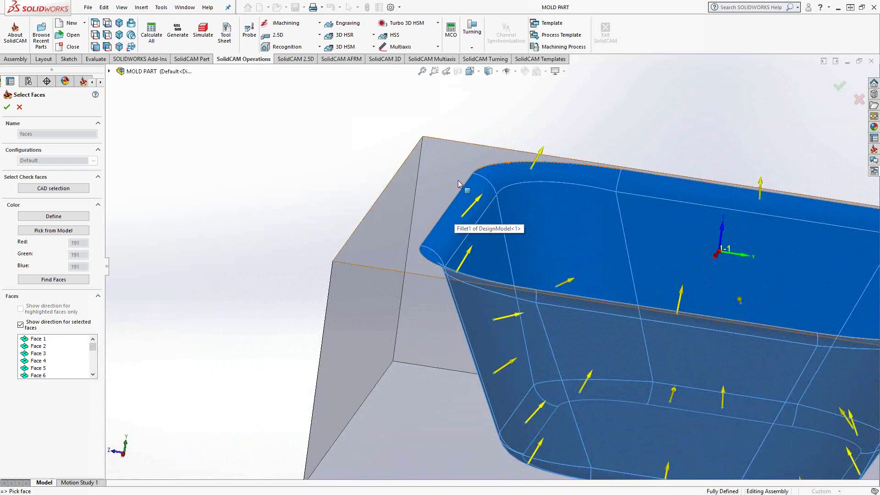
pyautogui.click(19, 108)
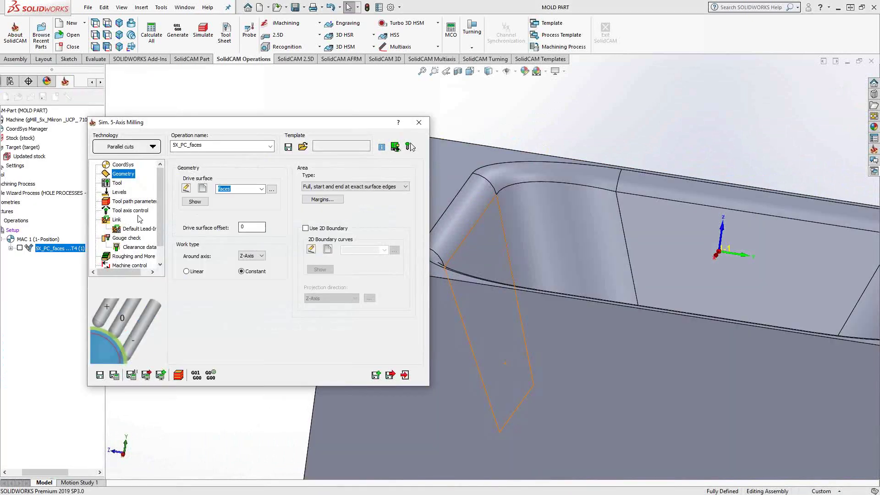
# - Review the tool axis tilt settings, keep Z-Axis as tilt reference, and simulate the toolpath
pyautogui.click(132, 210)
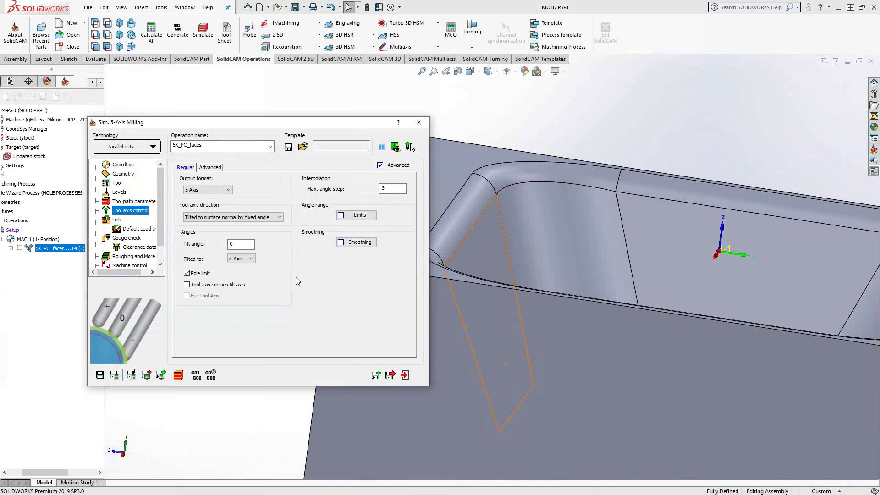
pyautogui.doubleClick(240, 245)
pyautogui.click(251, 259)
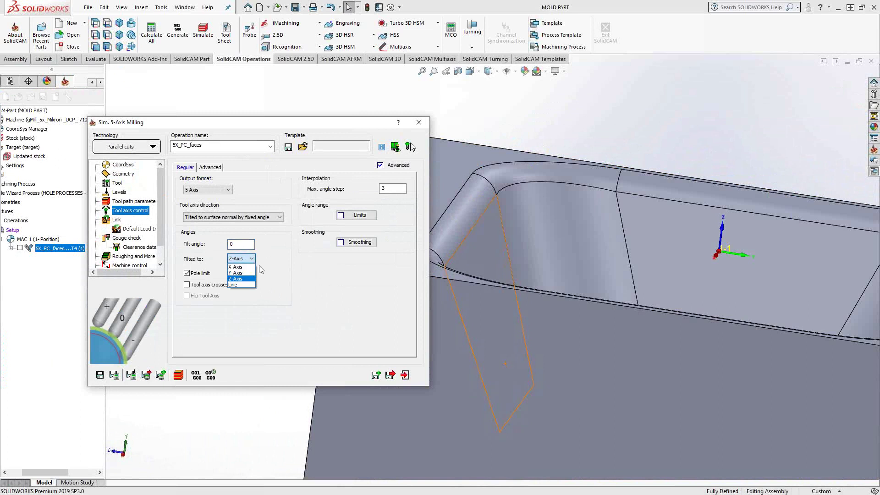
pyautogui.click(273, 274)
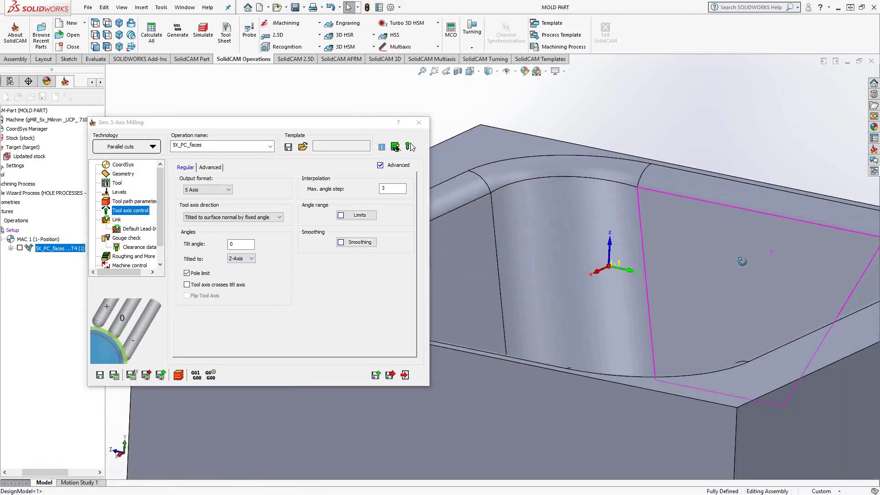
pyautogui.scroll(6, 738, 279)
pyautogui.scroll(-2, 494, 274)
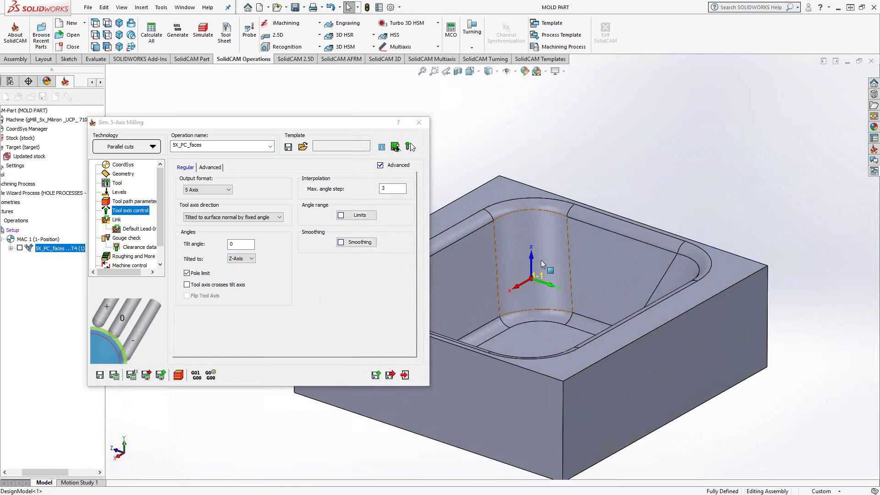
pyautogui.click(244, 259)
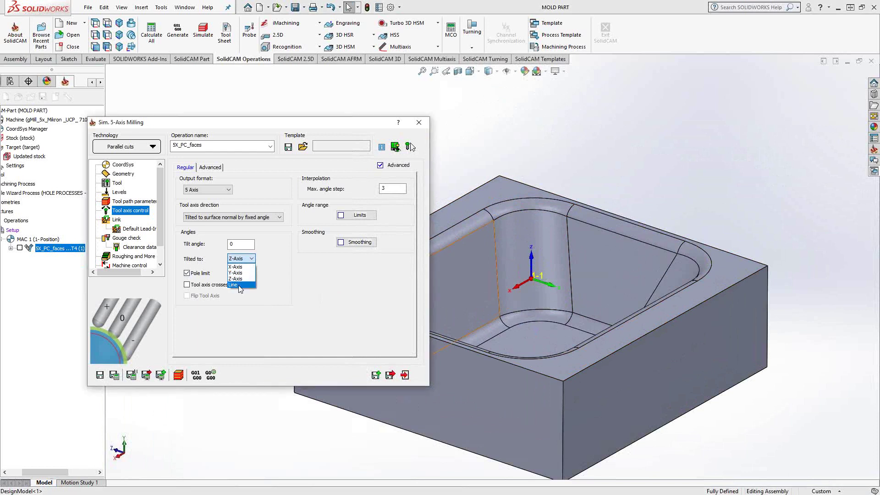
pyautogui.click(308, 303)
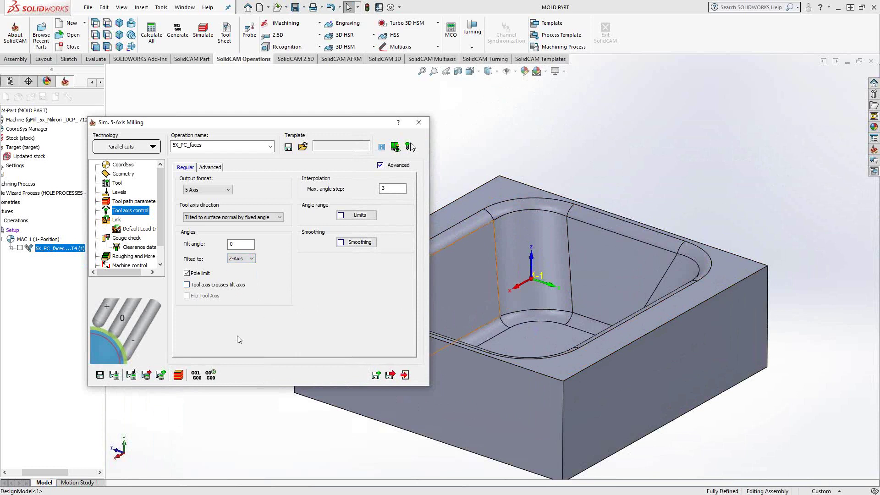
pyautogui.click(178, 376)
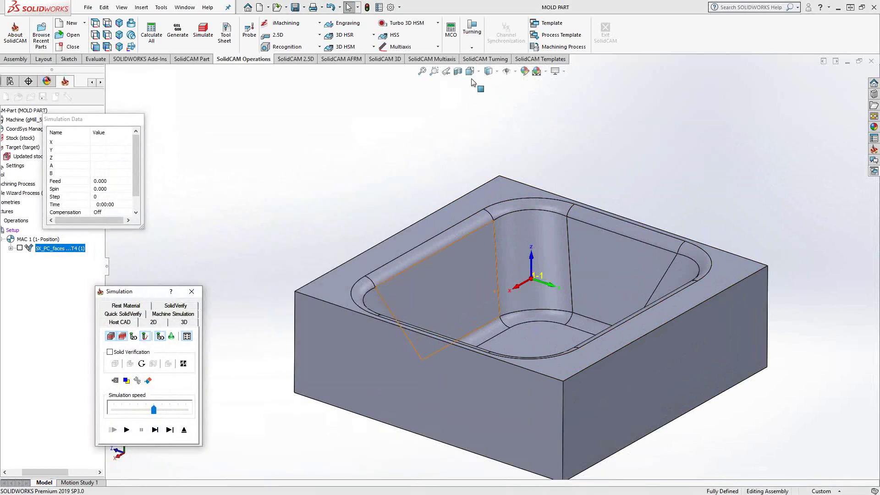
# - Try a section cut of the mold part, cancel it, and view it from the back ZX side
pyautogui.click(457, 72)
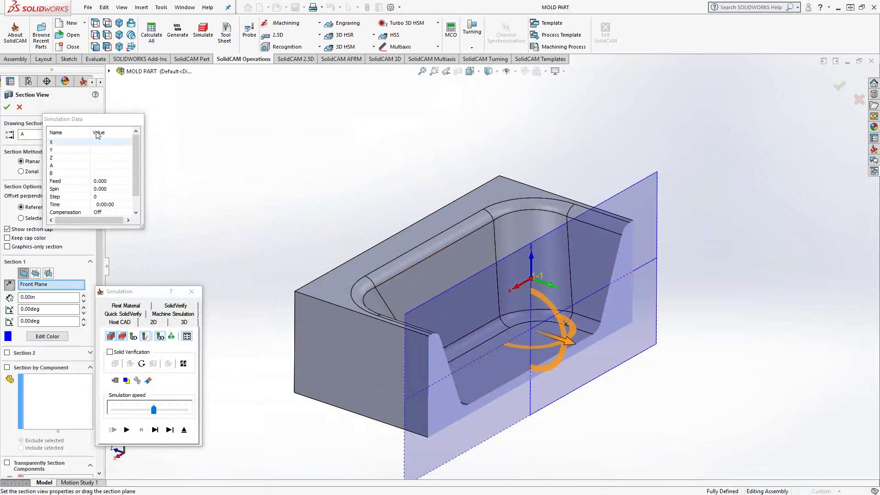
pyautogui.click(19, 108)
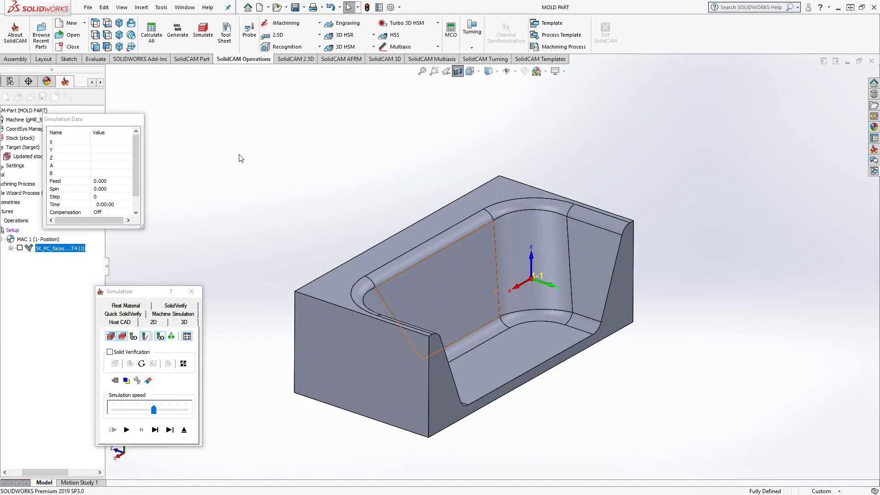
pyautogui.click(108, 47)
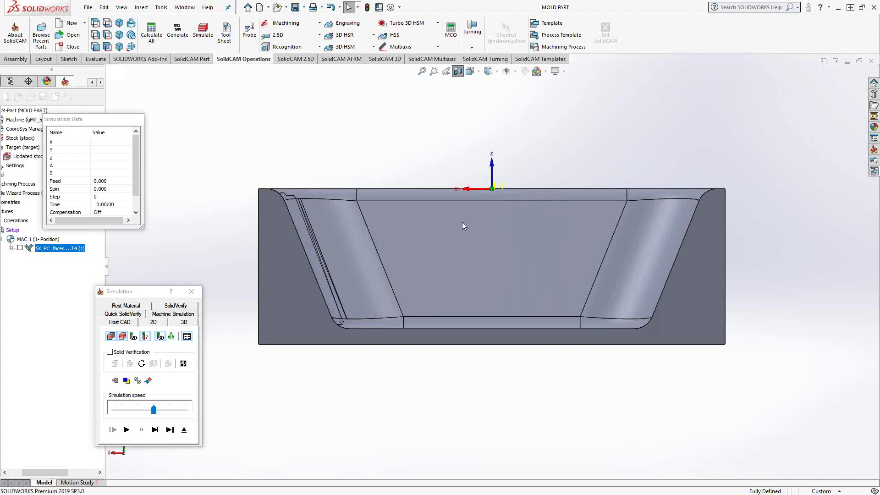
# - Step, play and pause the toolpath simulation, then exit and show the full block
pyautogui.click(155, 429)
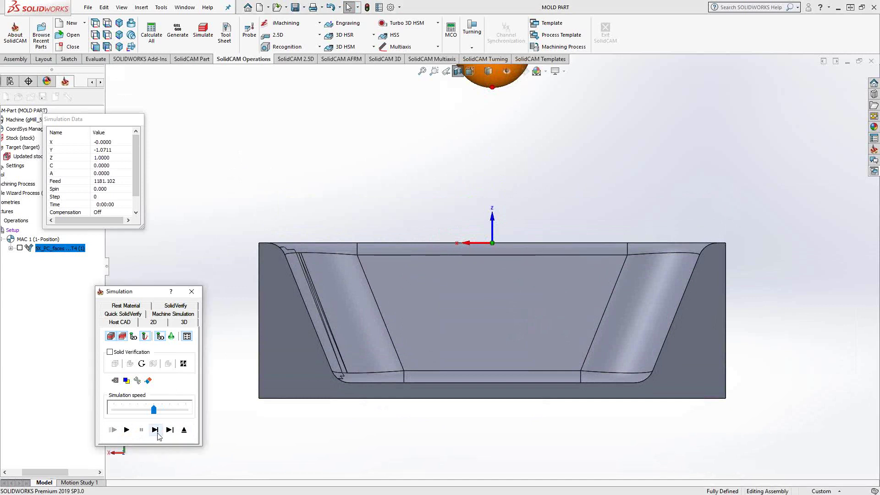
pyautogui.click(126, 430)
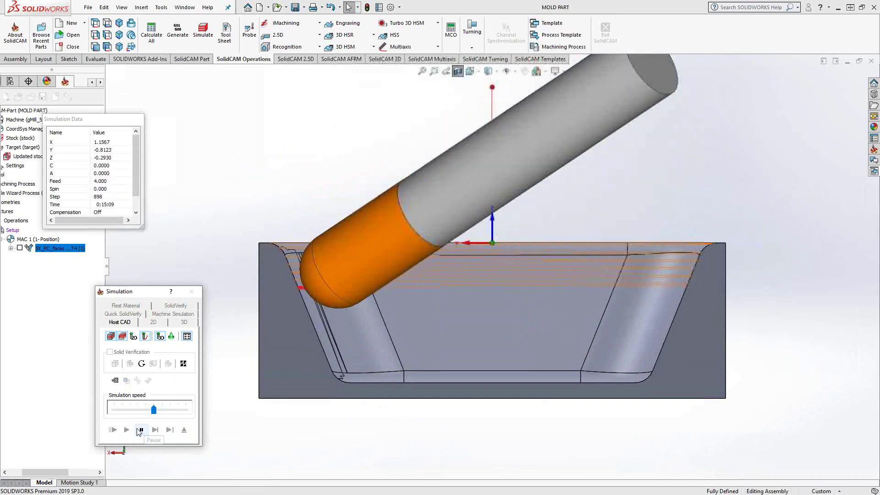
pyautogui.click(140, 430)
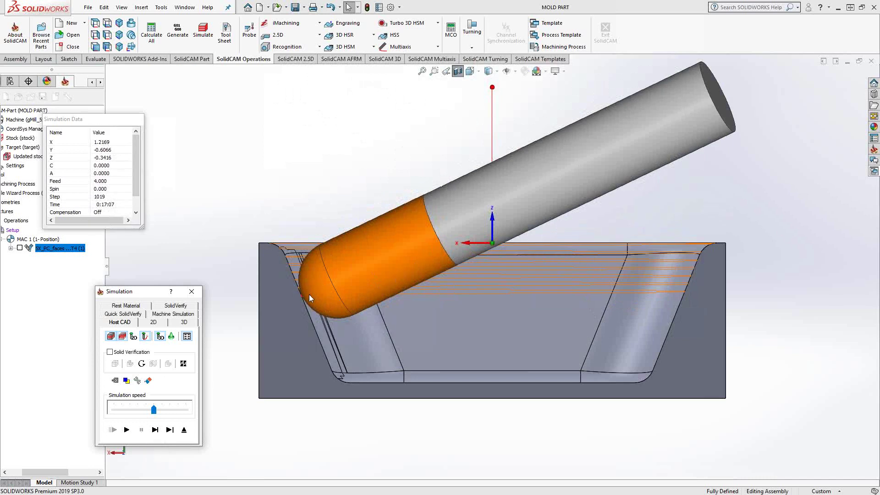
pyautogui.click(184, 430)
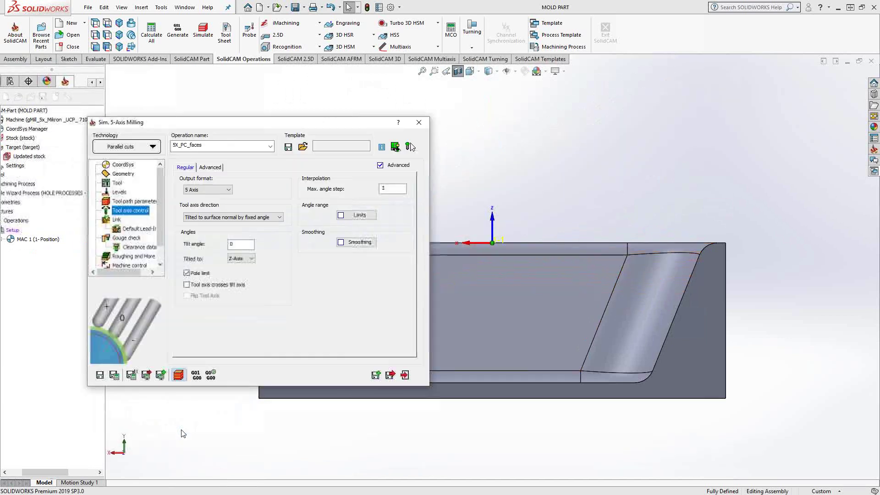
pyautogui.click(457, 71)
# - Re-simulate the toolpath, advancing three steps from a low side view, then exit to operation settings
pyautogui.moveTo(532, 190); pyautogui.dragTo(226, 314, button='middle')
pyautogui.click(178, 375)
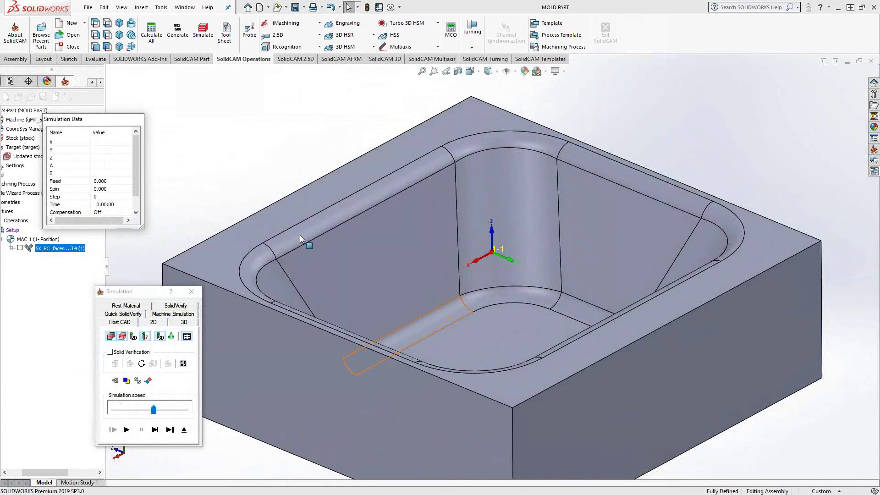
pyautogui.moveTo(353, 221); pyautogui.dragTo(427, 256, button='middle')
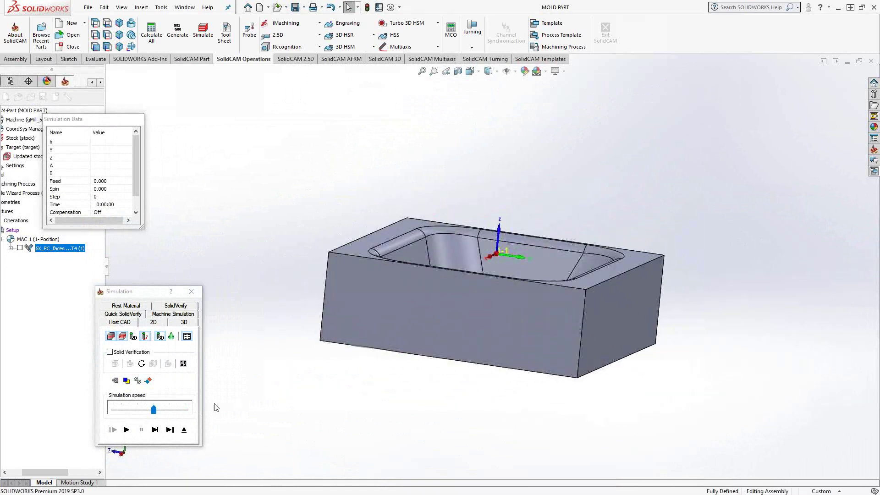
pyautogui.click(155, 429)
pyautogui.click(154, 430)
pyautogui.click(155, 429)
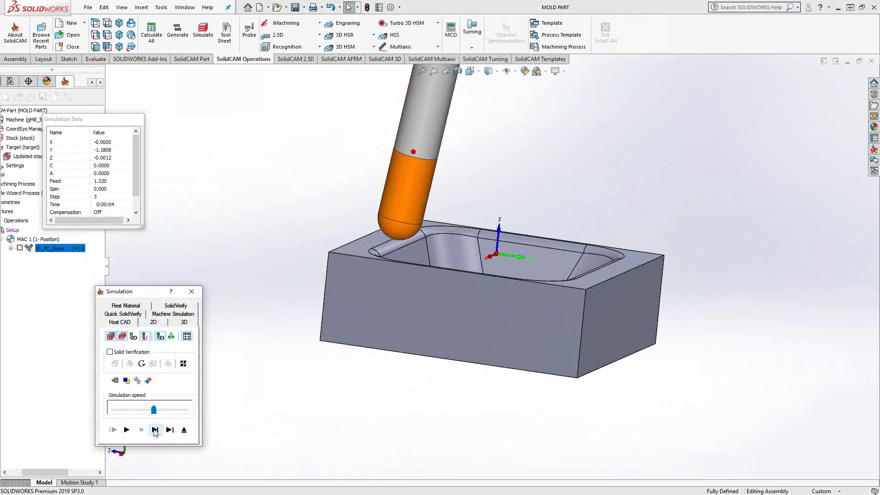
pyautogui.moveTo(381, 349)
pyautogui.mouseDown(button='middle')
pyautogui.moveTo(401, 324)
pyautogui.moveTo(391, 354)
pyautogui.mouseUp(button='middle')
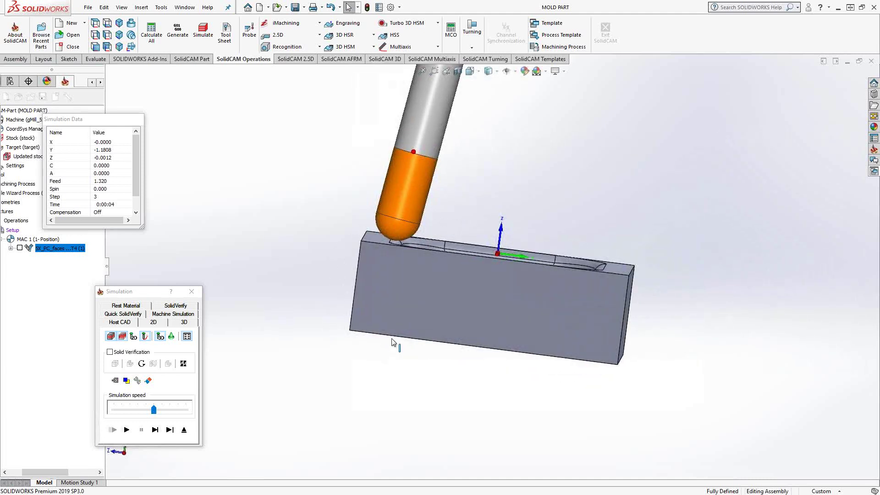
pyautogui.click(185, 430)
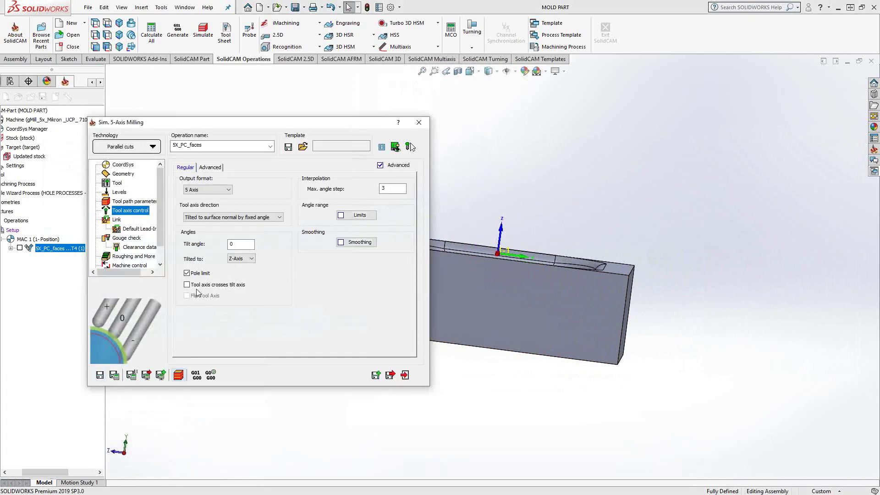
pyautogui.click(186, 273)
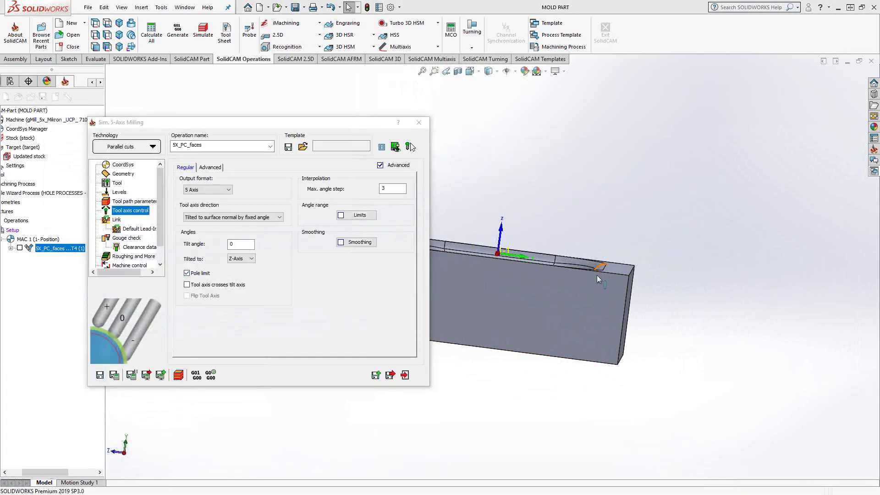
pyautogui.moveTo(550, 257); pyautogui.dragTo(589, 290, button='middle')
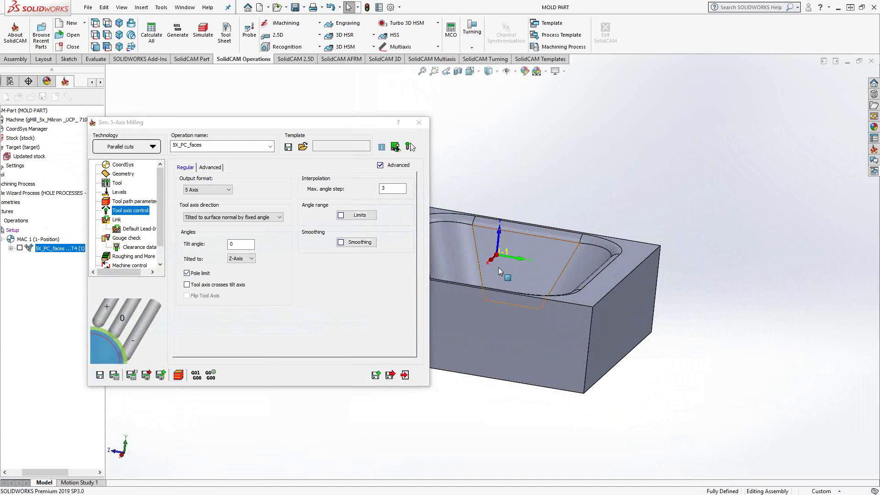
# - Set the tilt angle to 45°, recalculate the toolpath, inspect it, and start its simulation
pyautogui.doubleClick(253, 244)
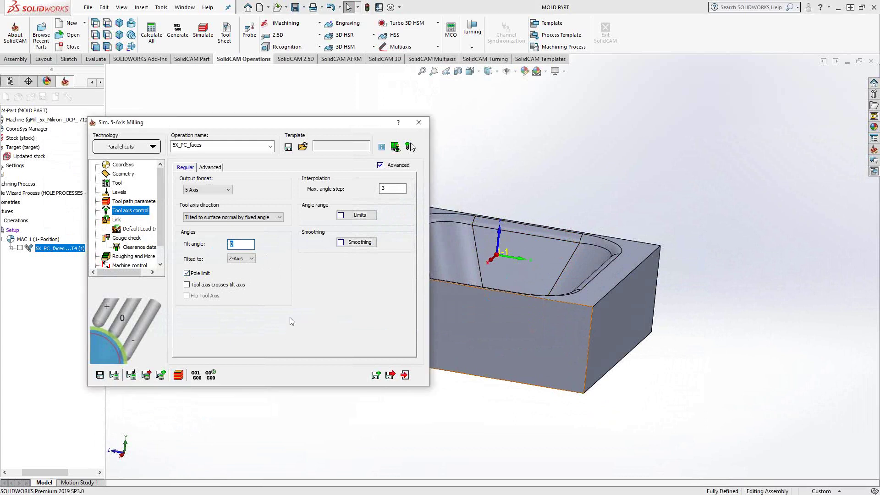
pyautogui.click(115, 375)
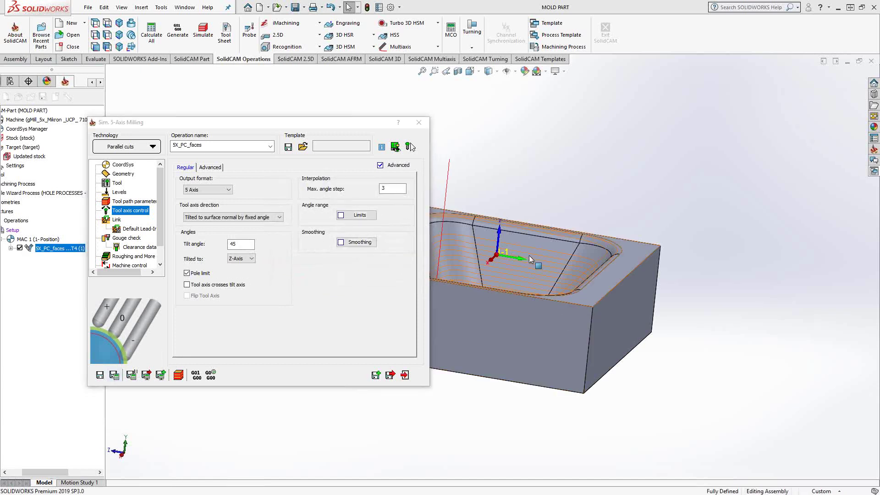
pyautogui.moveTo(531, 260); pyautogui.dragTo(727, 252, button='middle')
pyautogui.scroll(2, 616, 248)
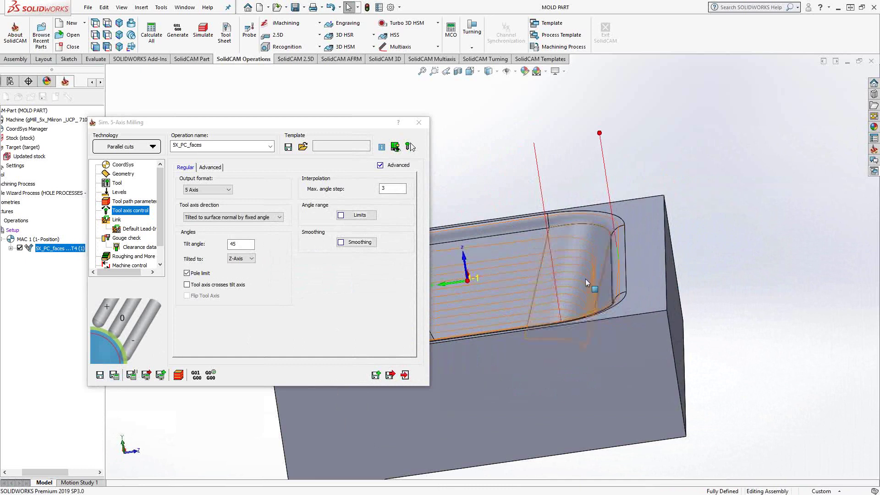
pyautogui.moveTo(586, 279); pyautogui.dragTo(511, 272, button='middle')
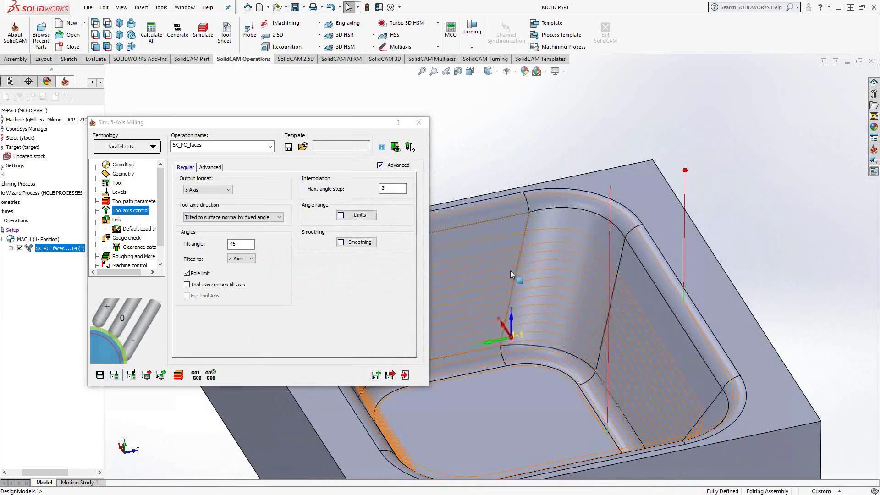
pyautogui.click(179, 375)
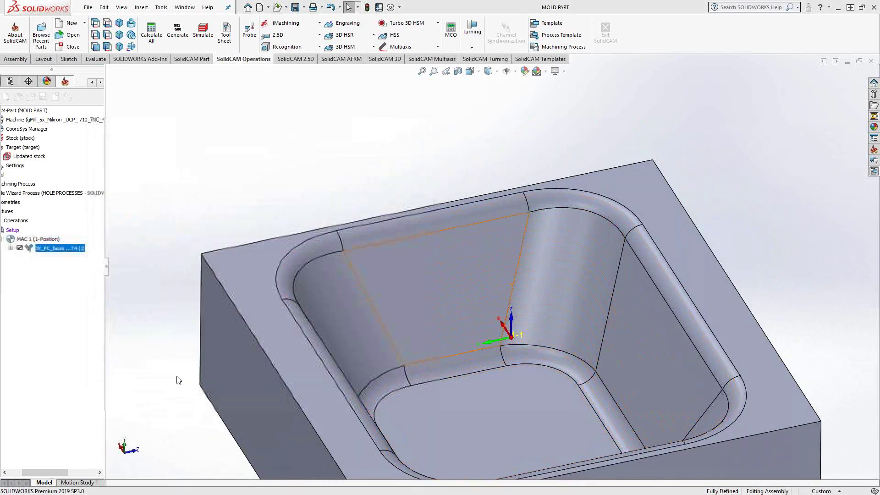
# - Move the tool to its first toolpath position, then end the simulation
pyautogui.click(155, 430)
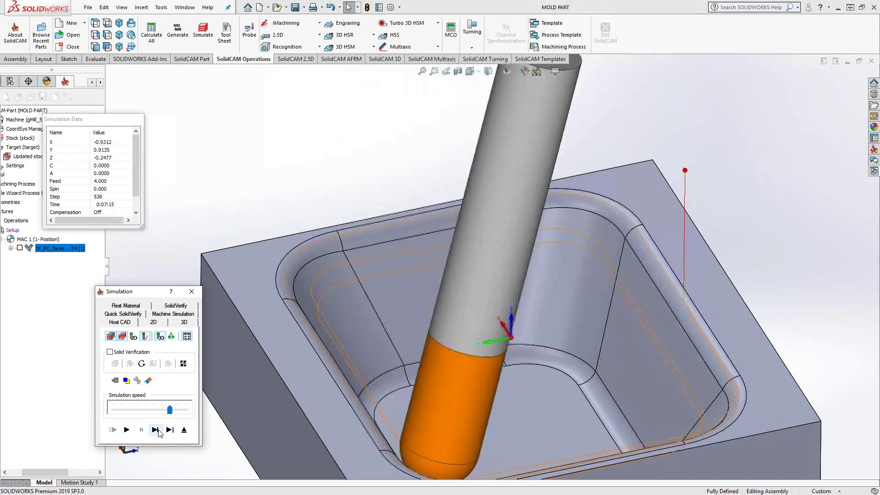
pyautogui.click(184, 429)
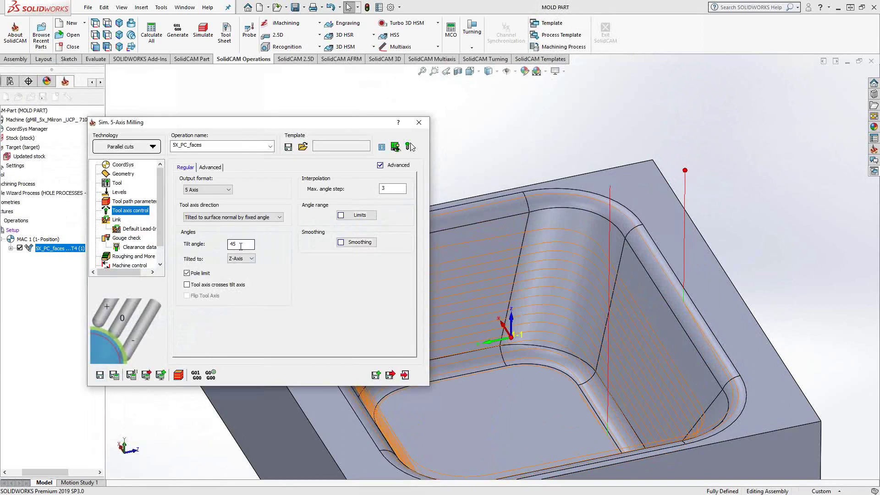